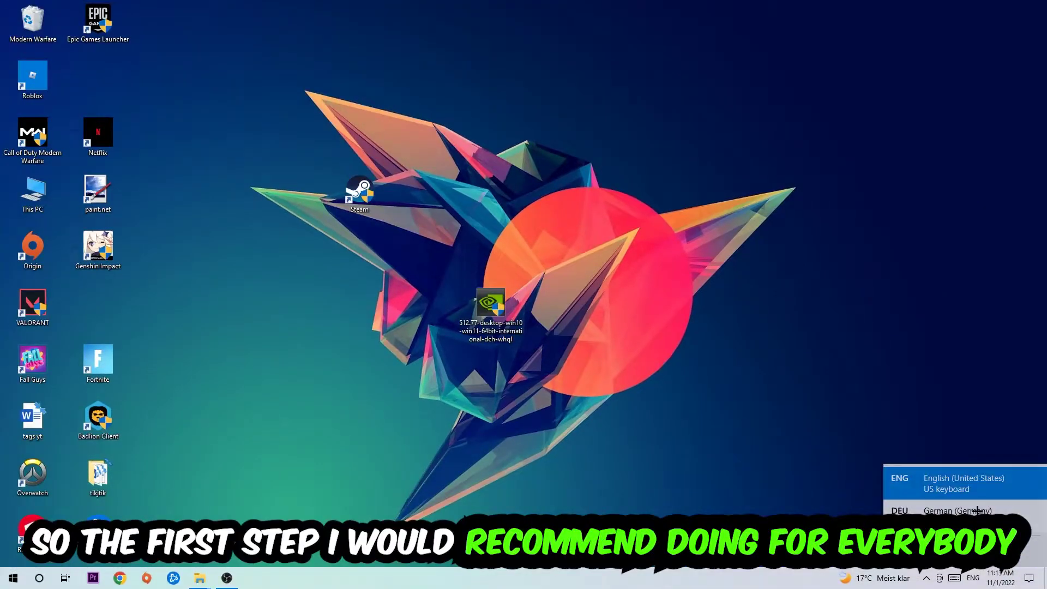
Launch cmd from the Run box, maximize it, and run ipconfig /flushdns
click(978, 511)
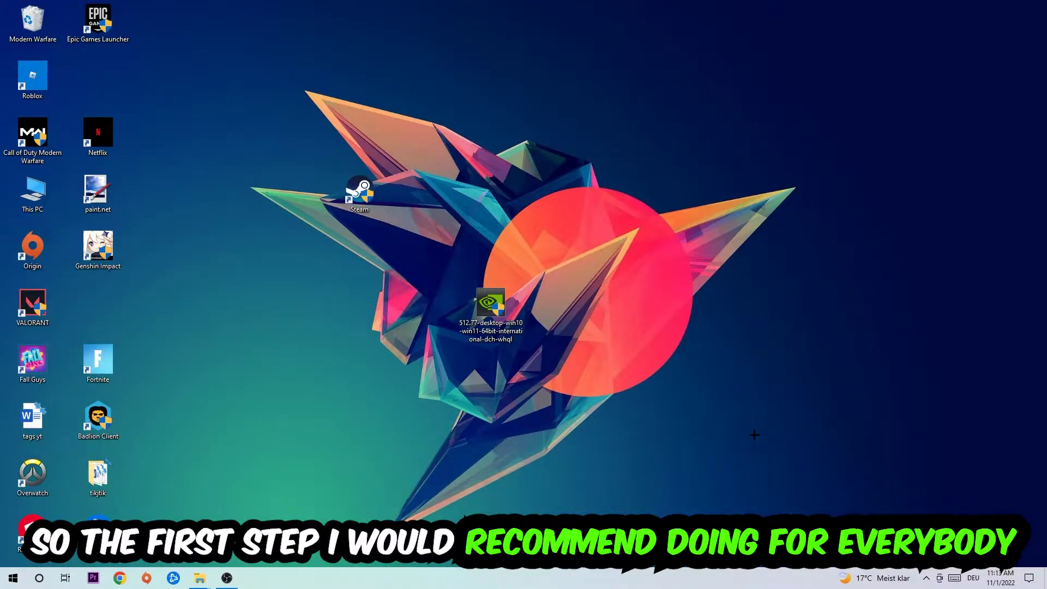
key(super+r)
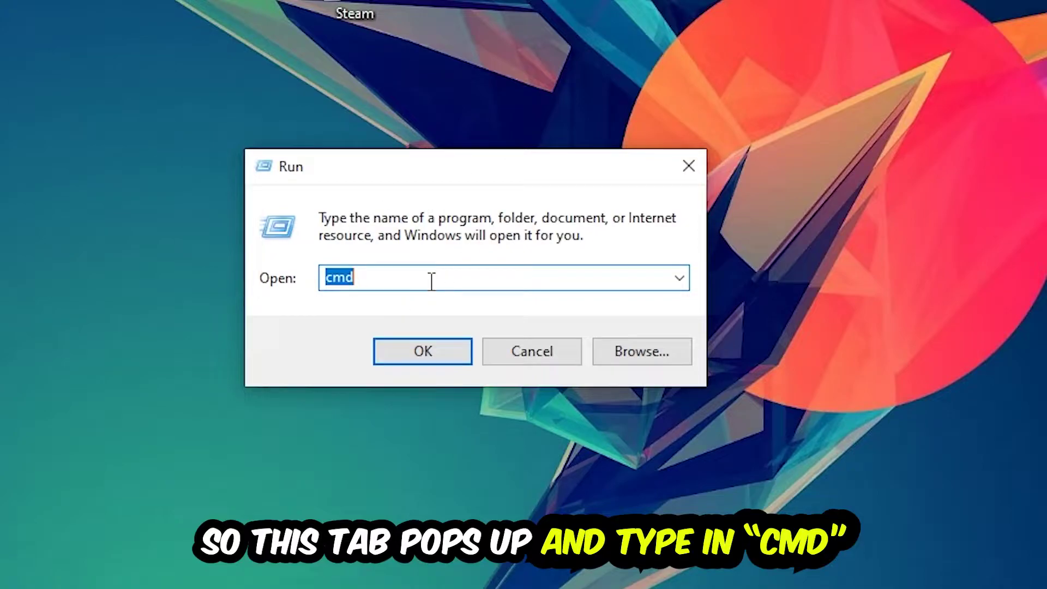
click(461, 348)
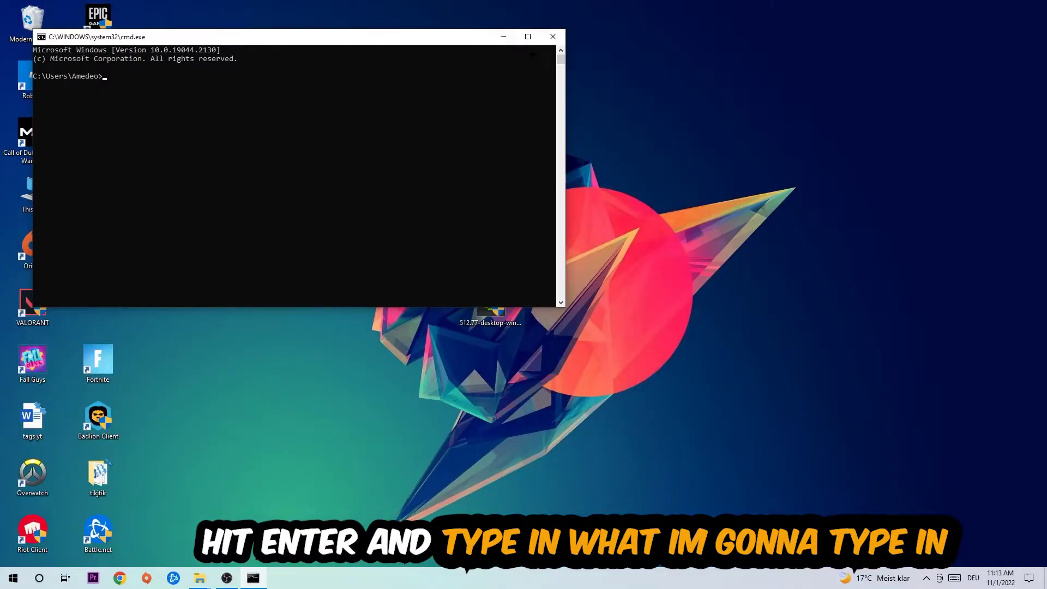
click(528, 37)
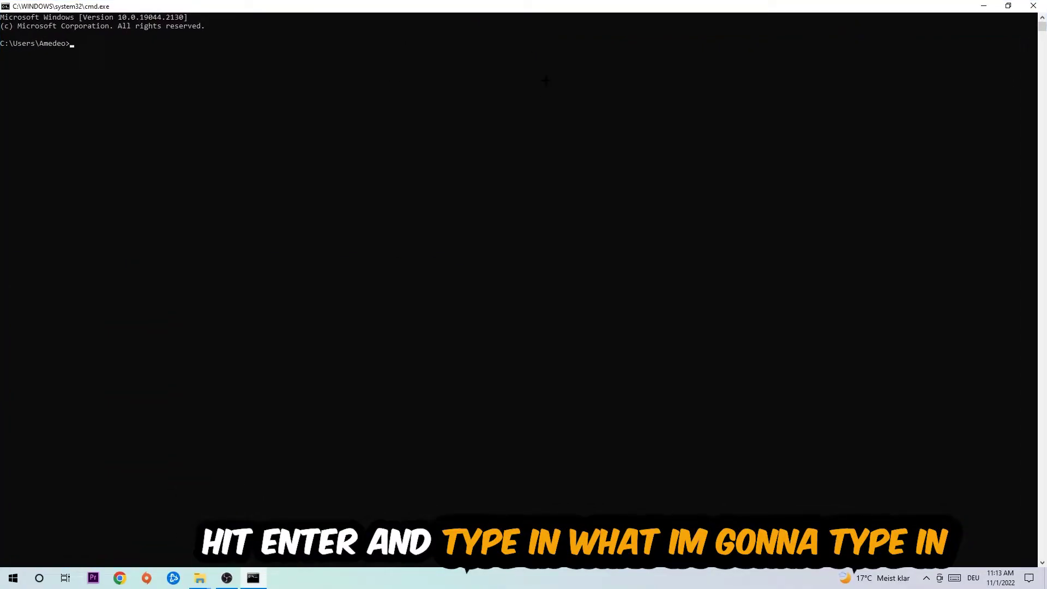
text(ip)
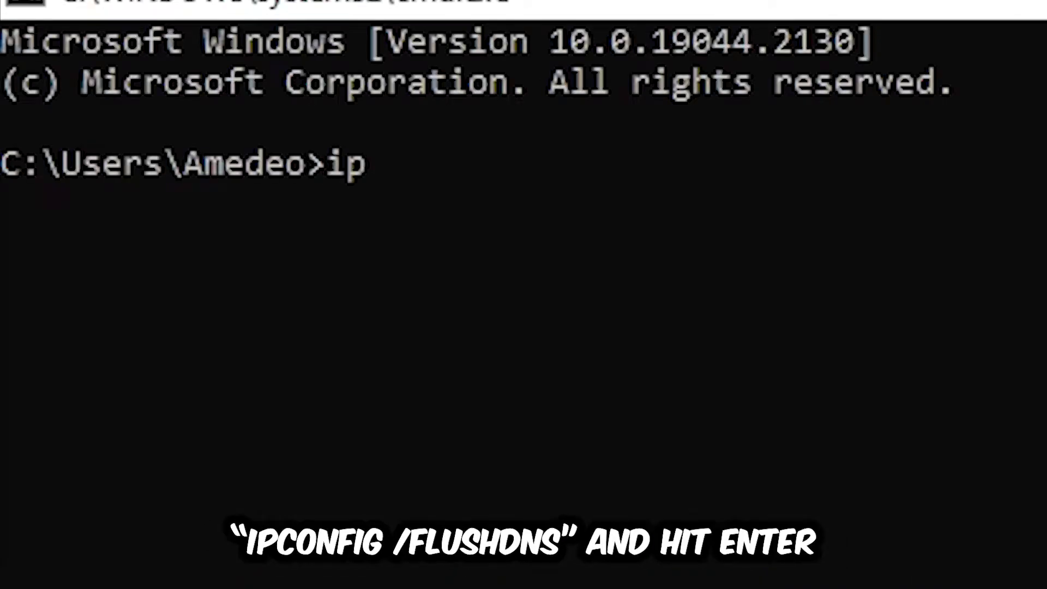
text(config )
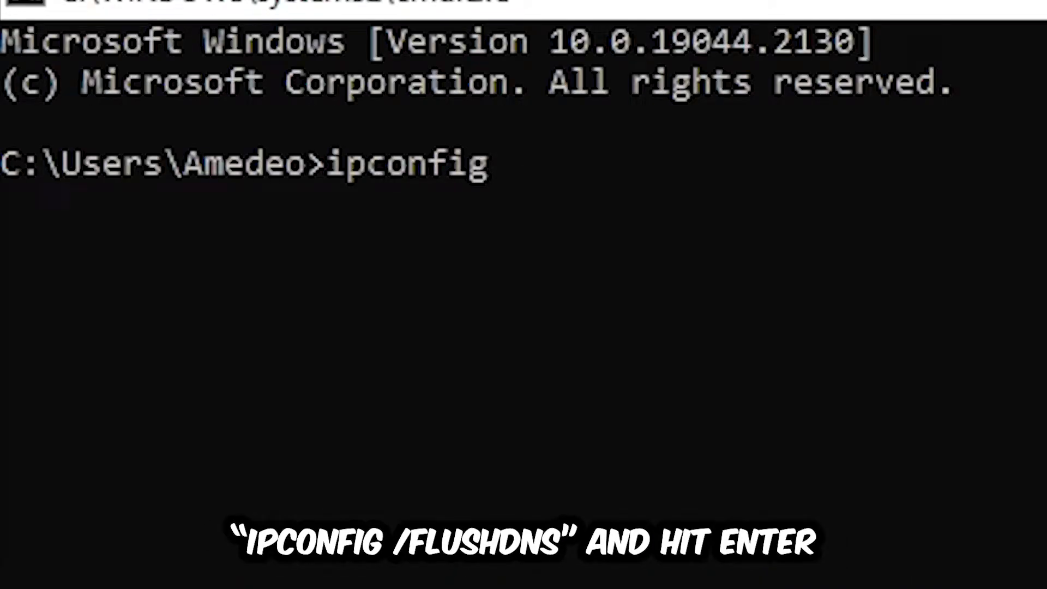
text(/fk)
key(BackSpace)
text(l)
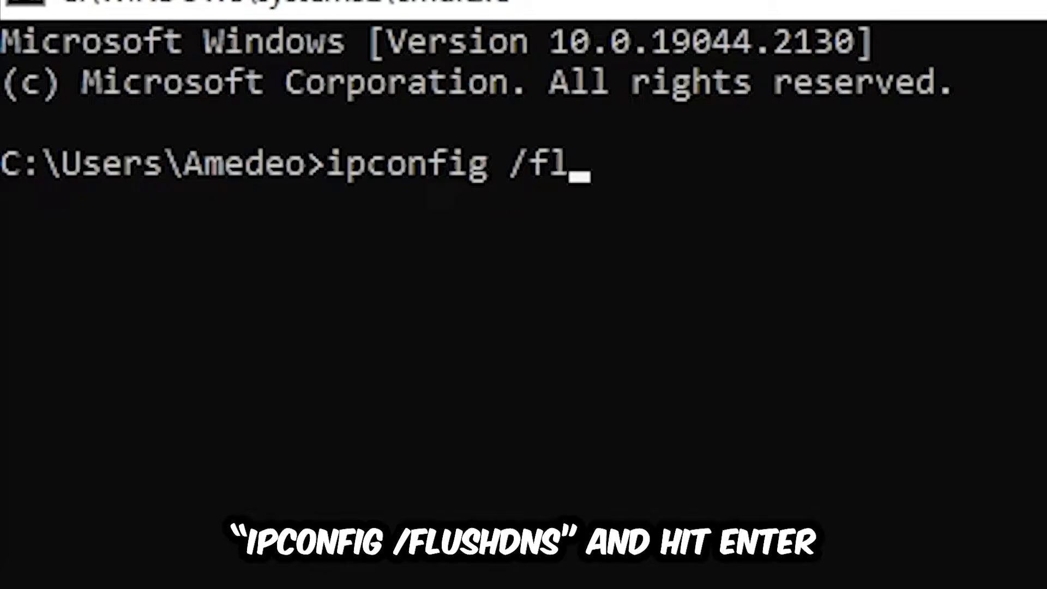
text(ushdns)
key(Return)
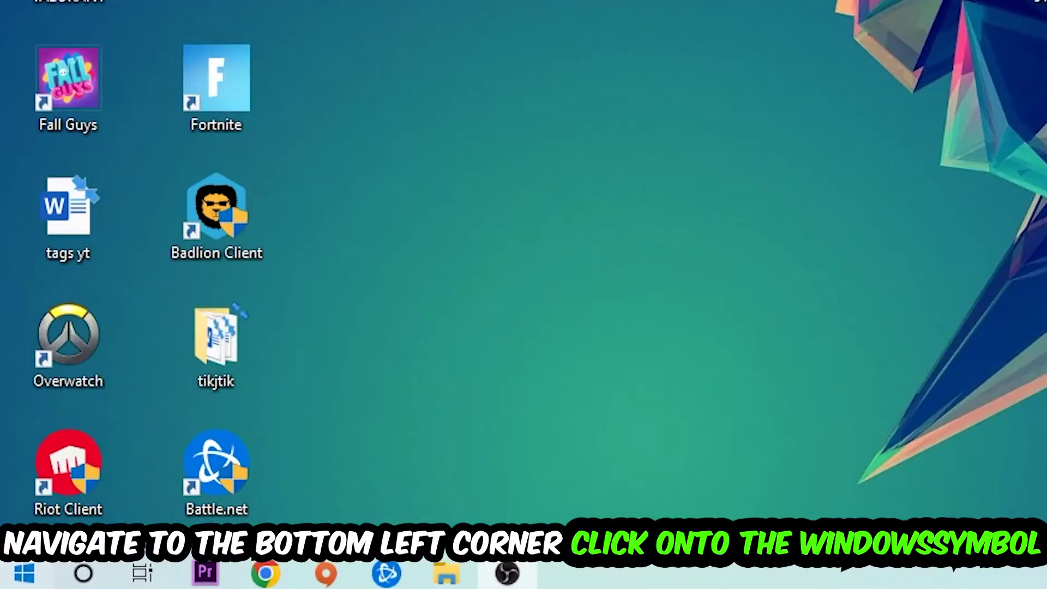
Open Settings from the Start menu and go to Network & Internet
click(13, 577)
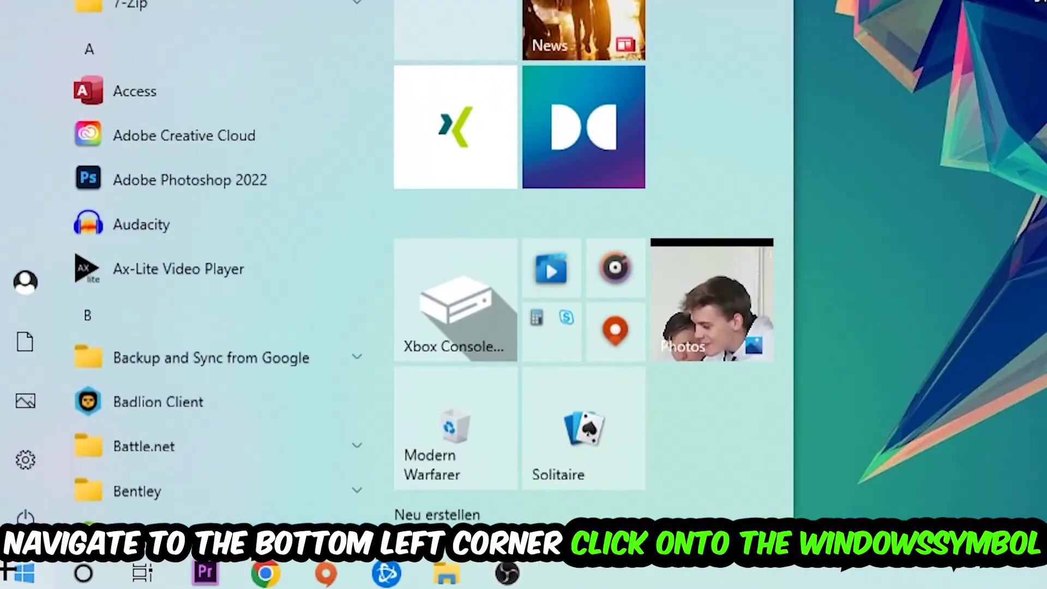
click(25, 464)
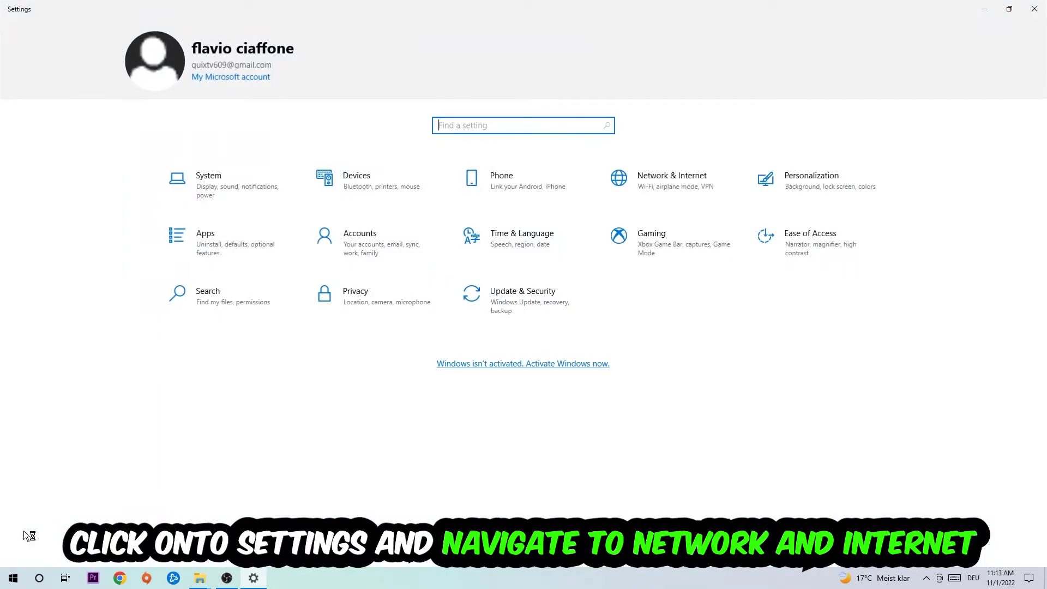
click(690, 180)
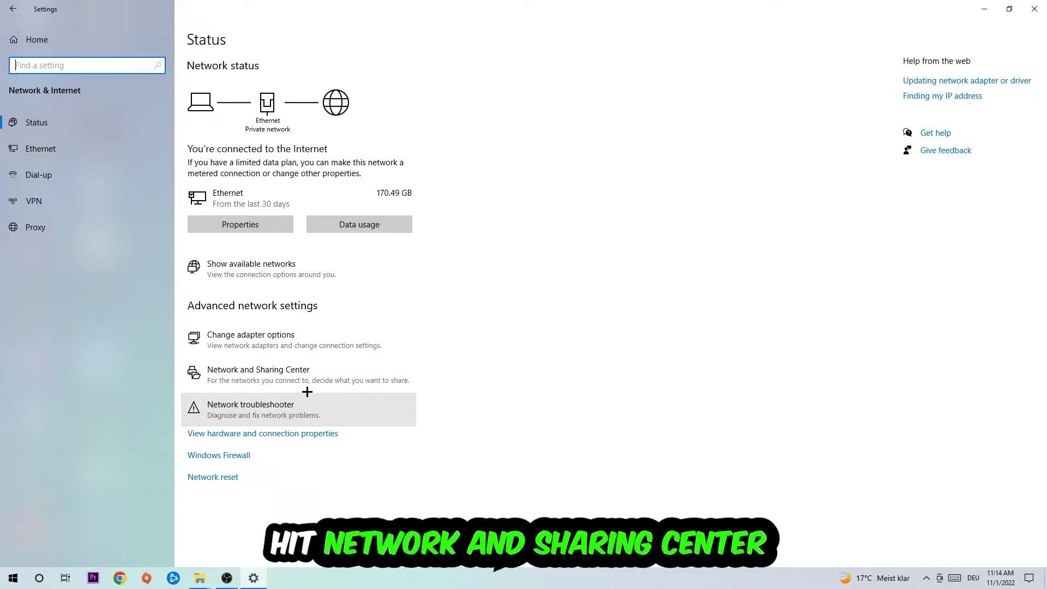
Open the Ethernet status window from Network and Sharing Center, then its Properties
click(319, 375)
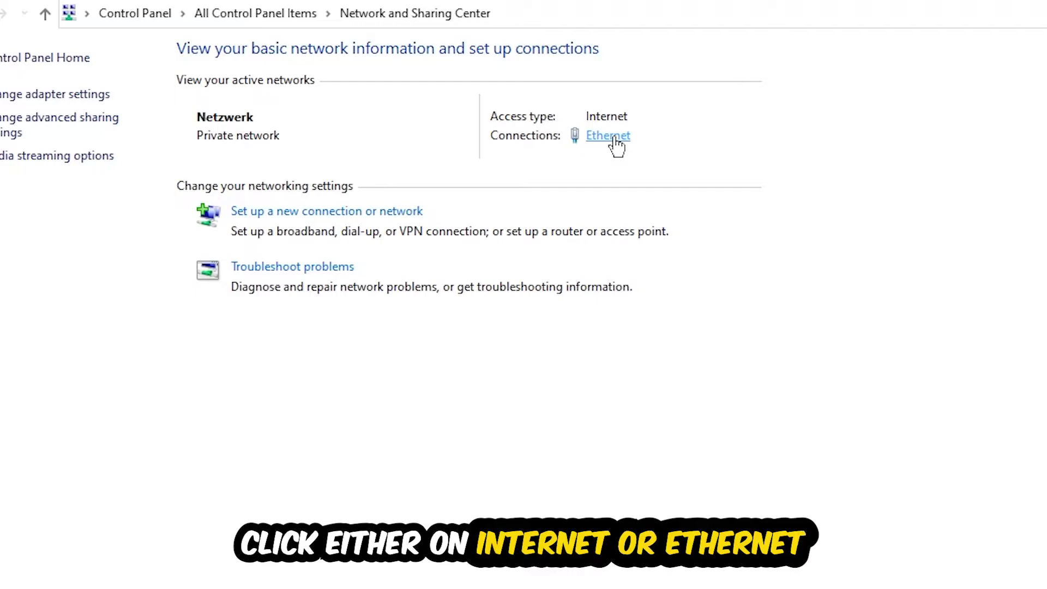
click(615, 139)
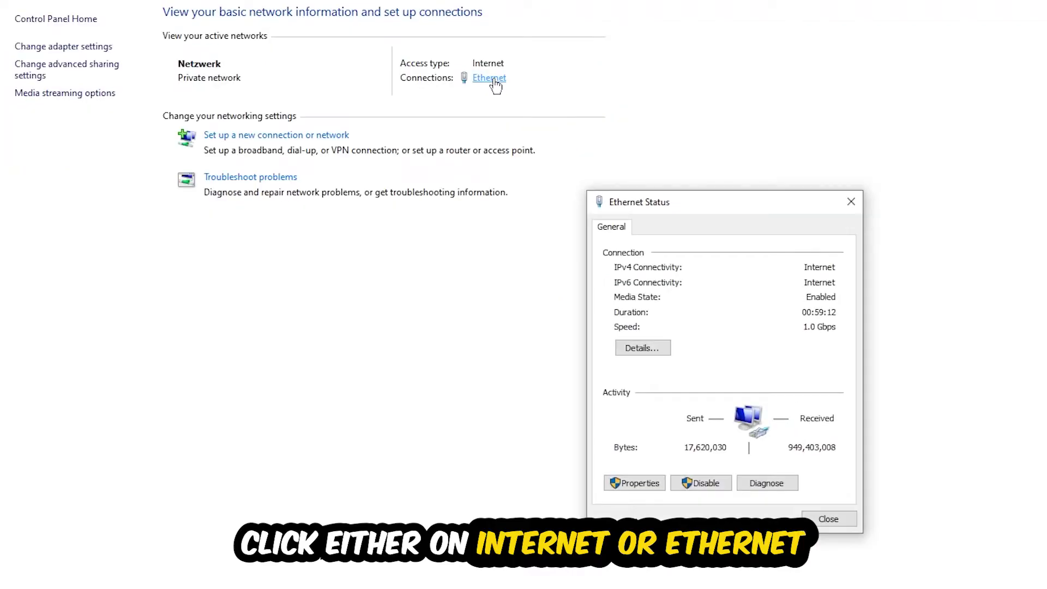
drag(628, 202, 479, 134)
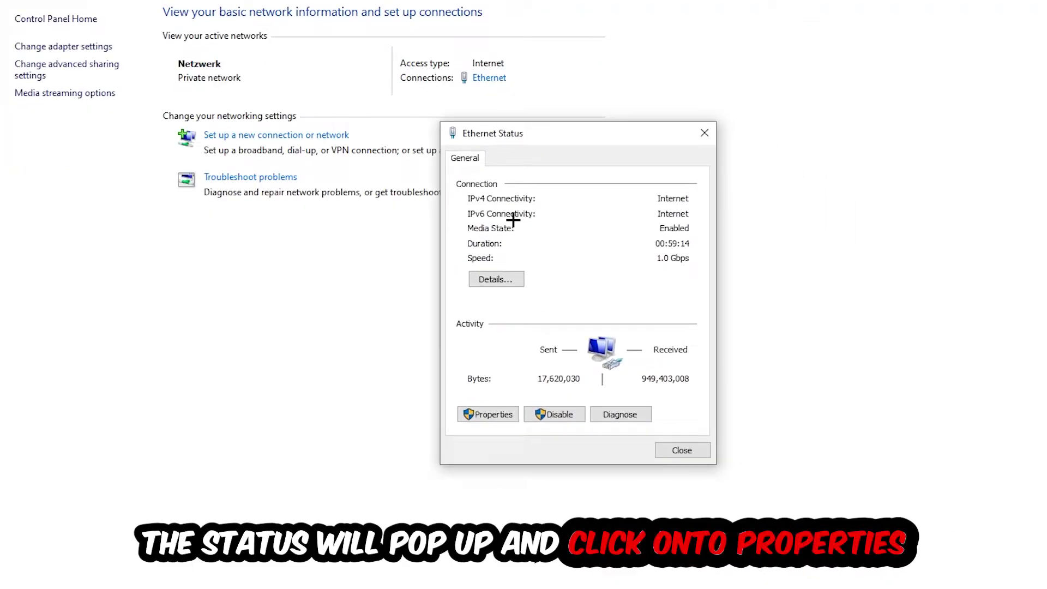
click(488, 417)
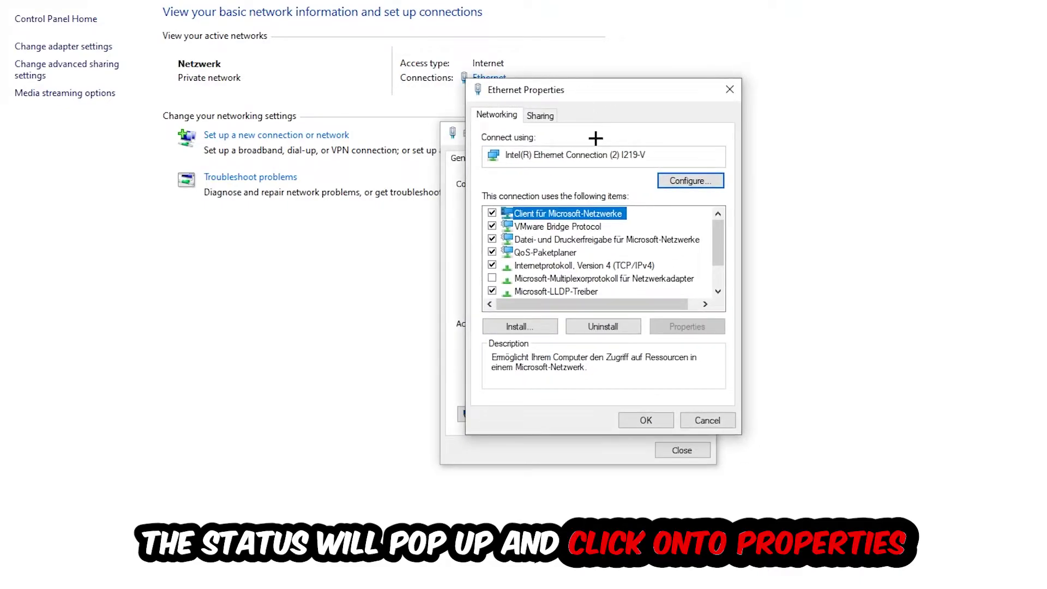
Give IPv4 manually entered Google DNS server addresses and close the Ethernet dialogs
double_click(560, 265)
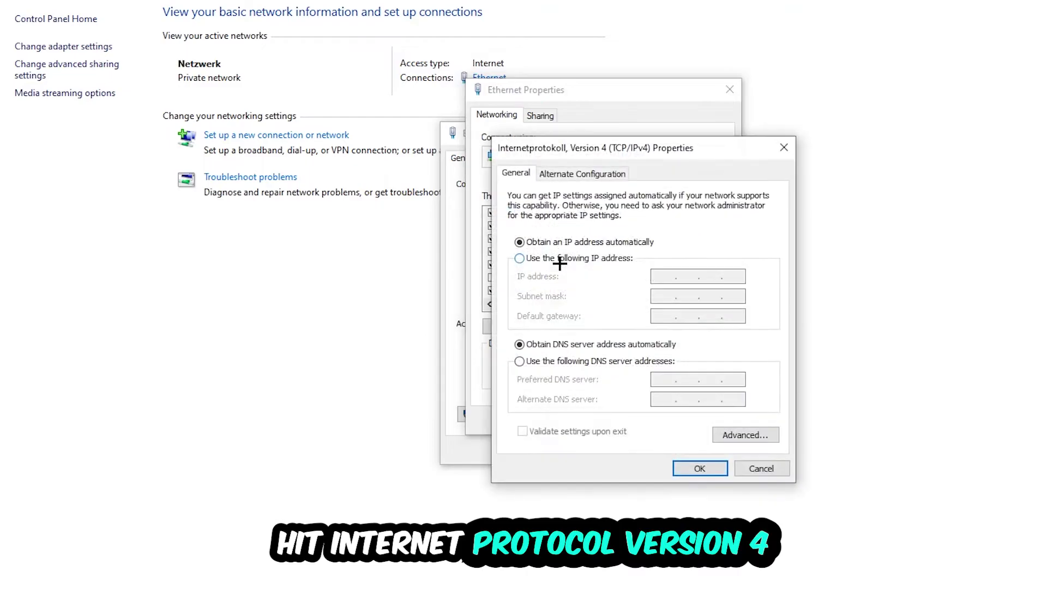
click(537, 362)
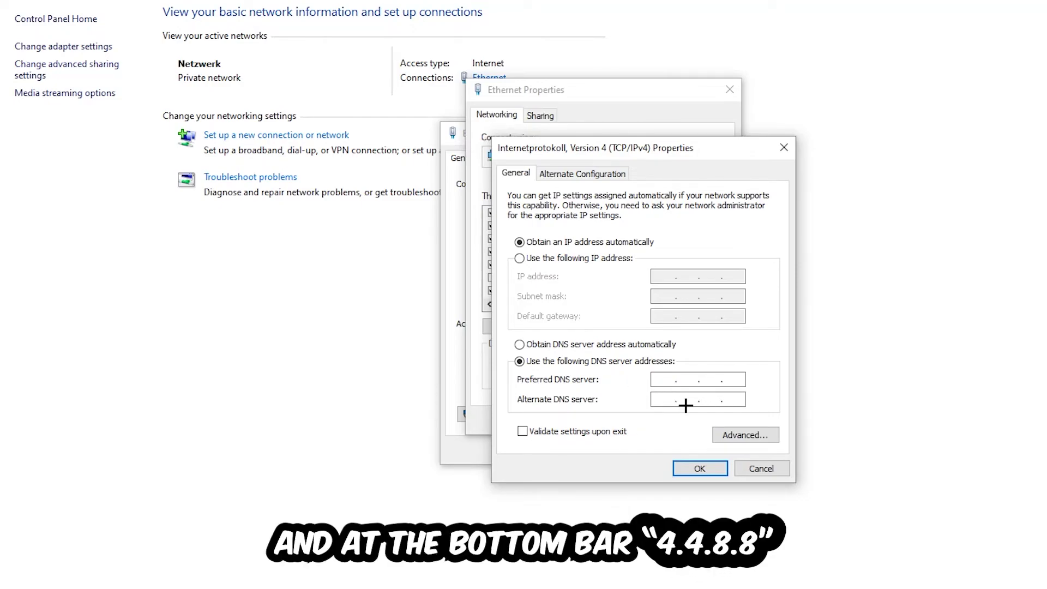
click(700, 469)
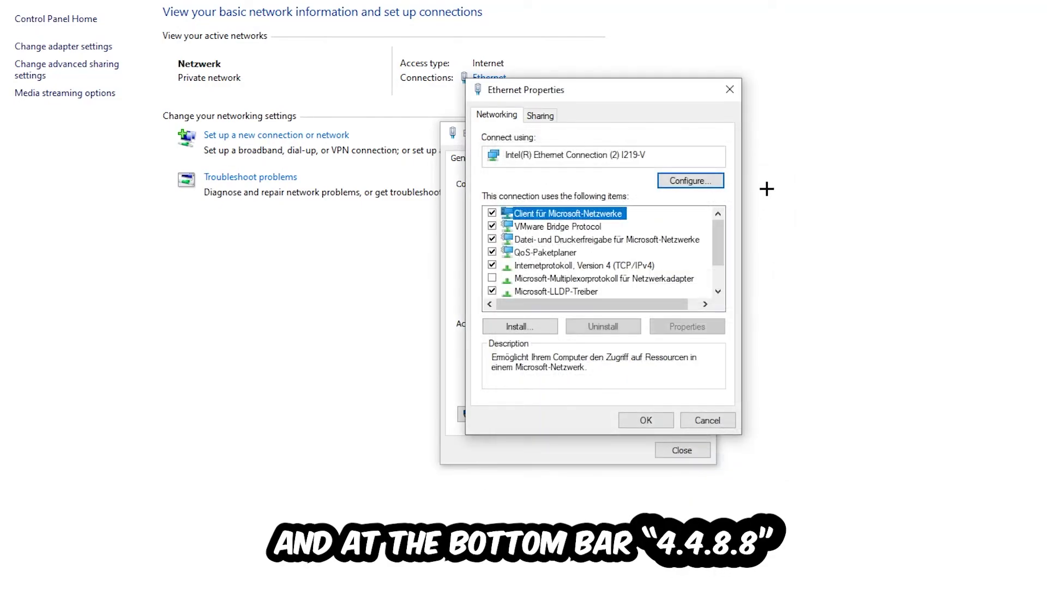
click(730, 90)
click(711, 139)
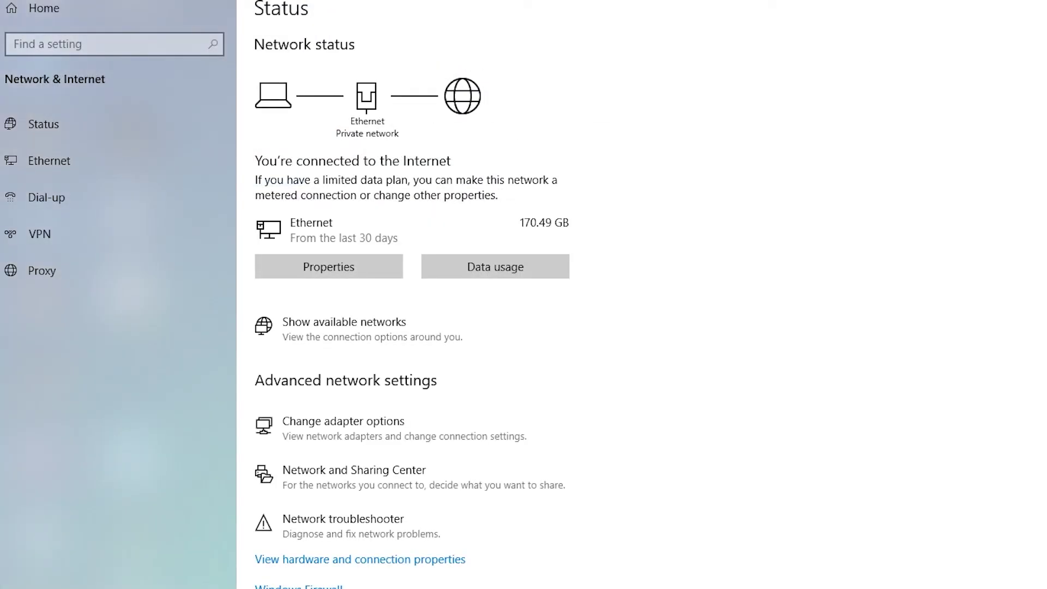